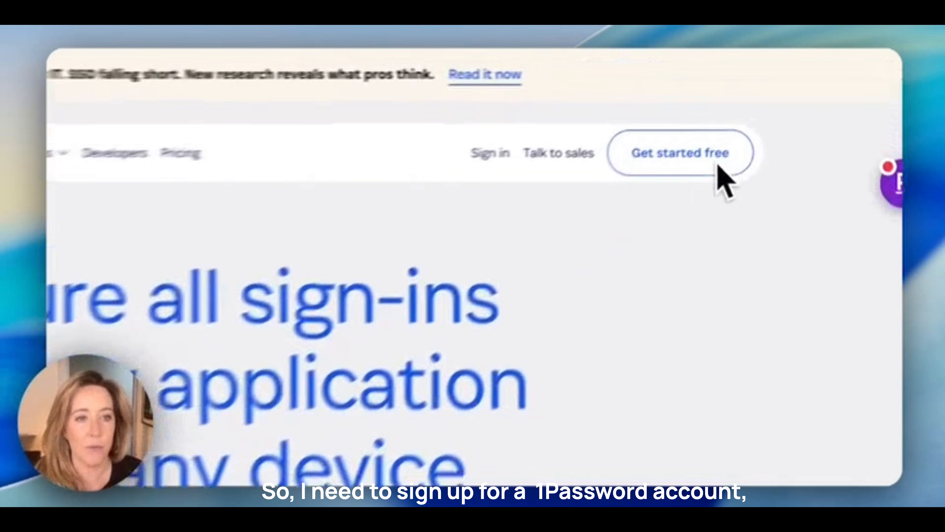
- From the pricing plans page, start the Individual plan's free 14-day trial
left_click(717, 170)
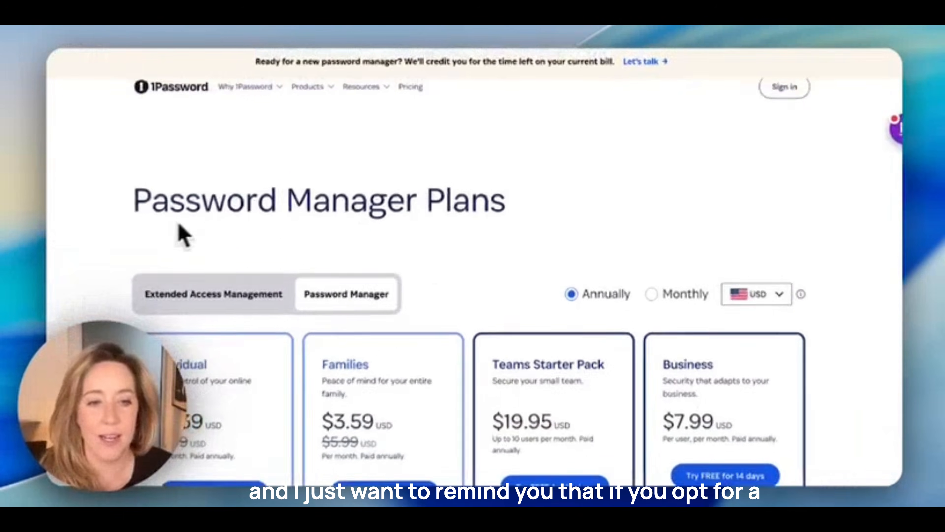
scroll(183, 235, "down", 2)
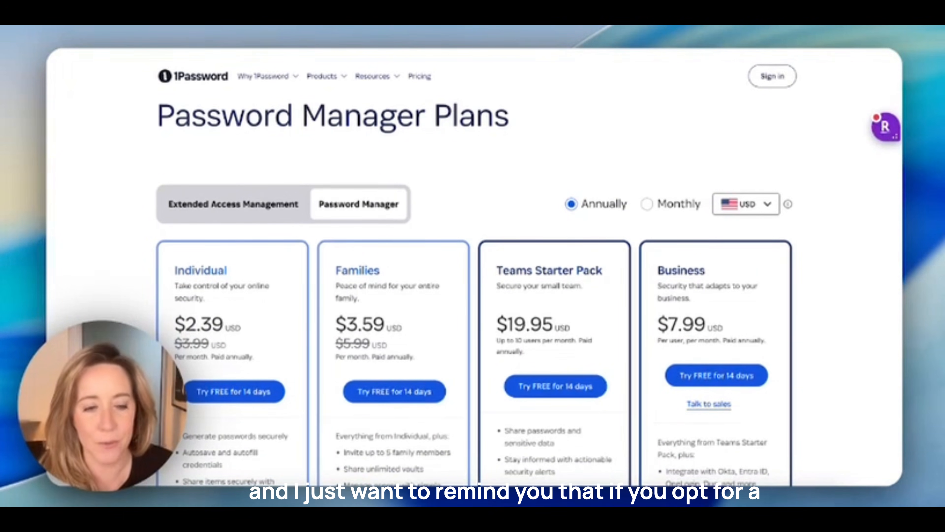
scroll(167, 312, "down", 4)
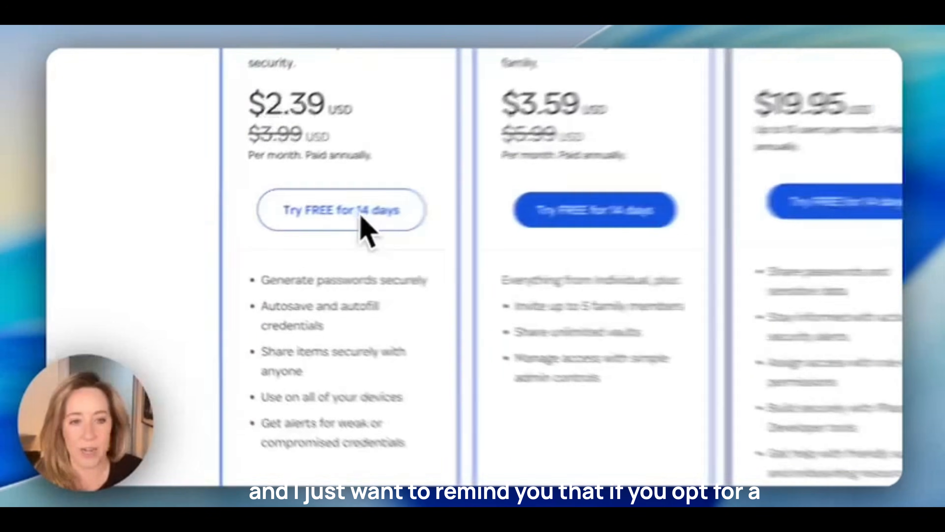
left_click(246, 228)
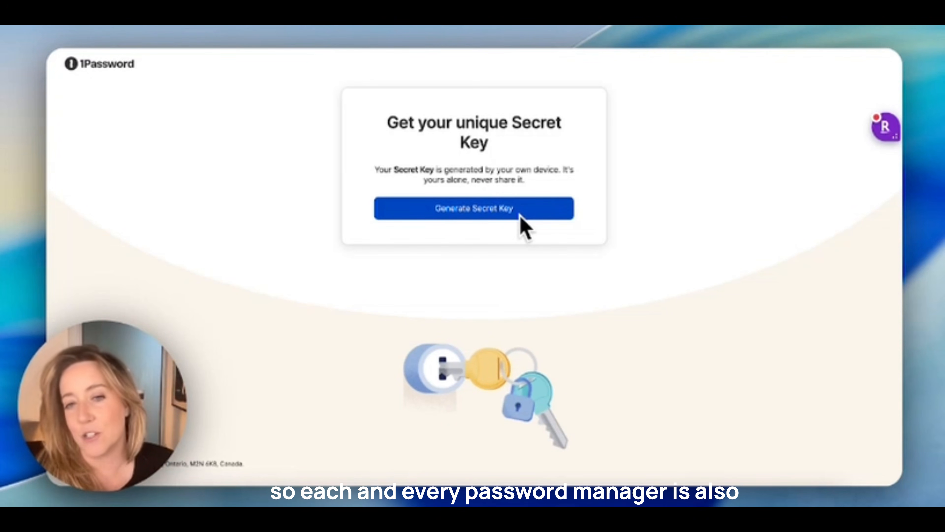
- Generate the Secret Key, save its PDF backup, and continue to the Admin Console home
left_click(498, 213)
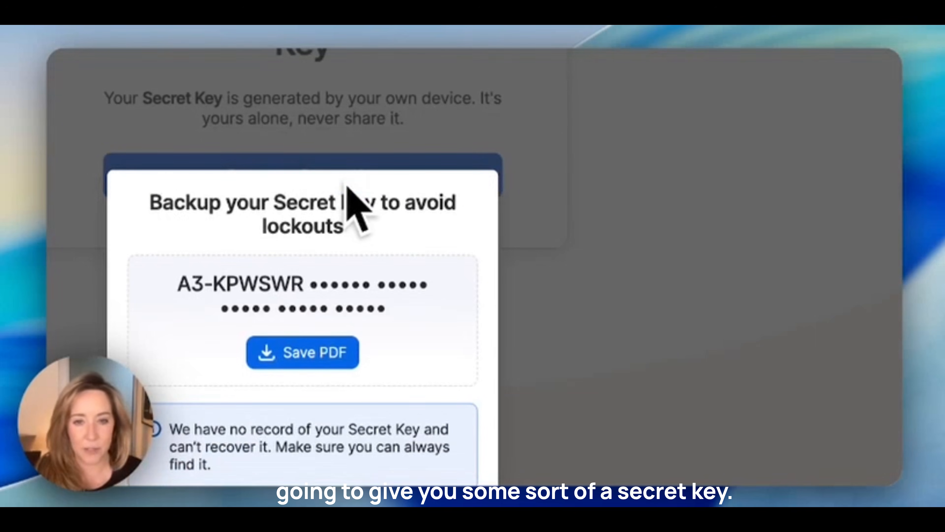
left_click(324, 361)
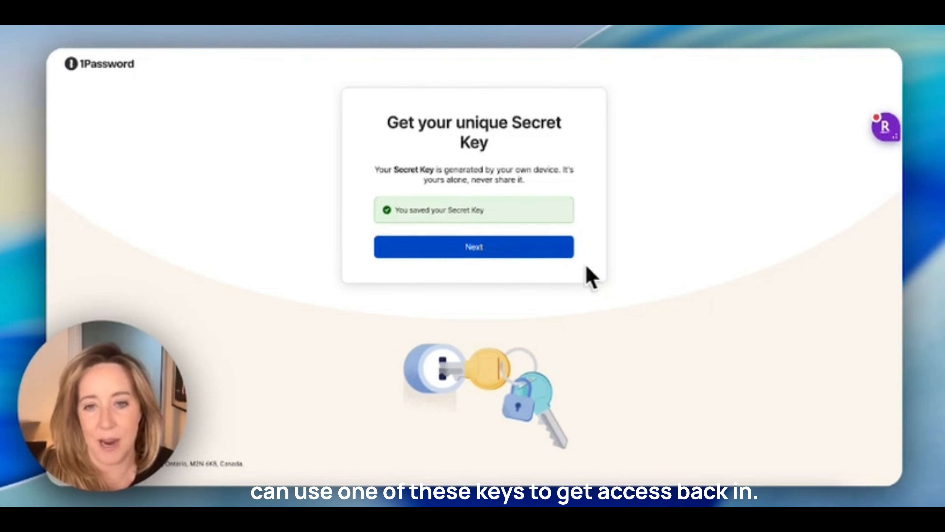
left_click(527, 248)
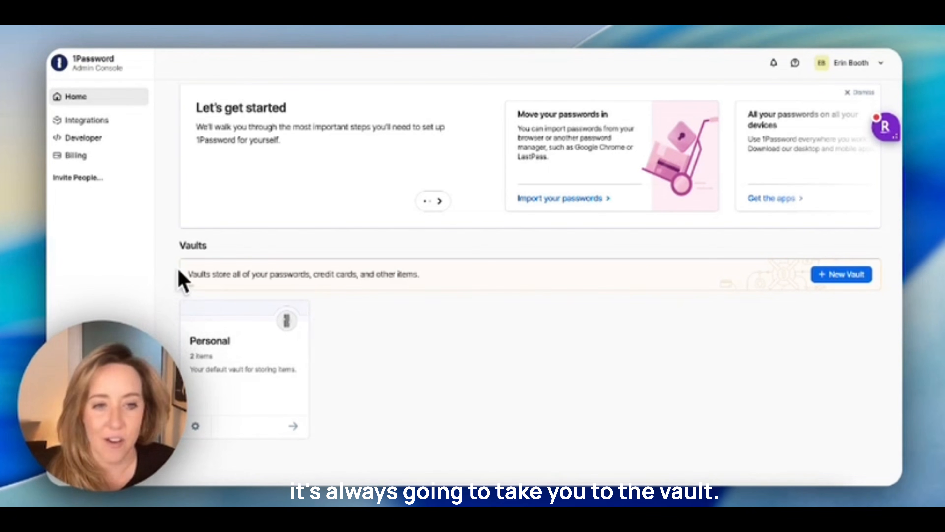
double_click(187, 246)
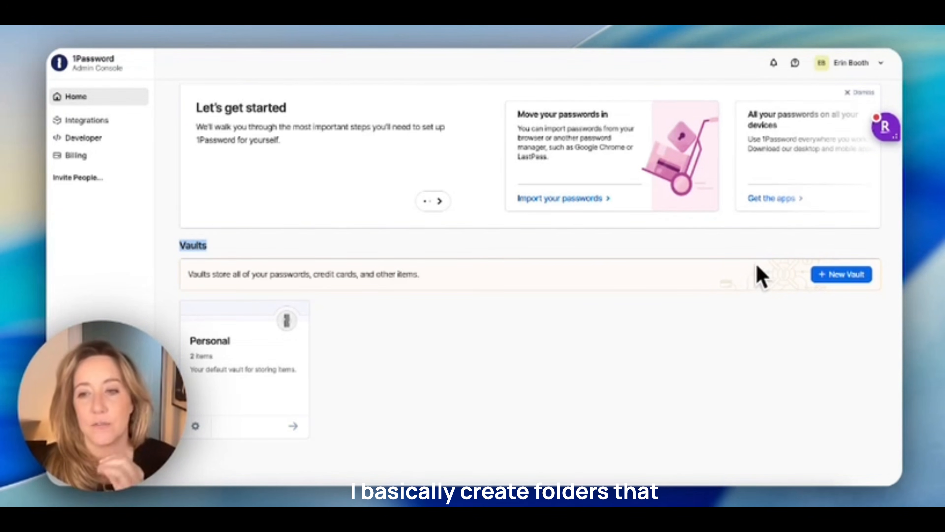
- Create two vaults named 'Client Name 1c' and 'Client name 2'
left_click(842, 274)
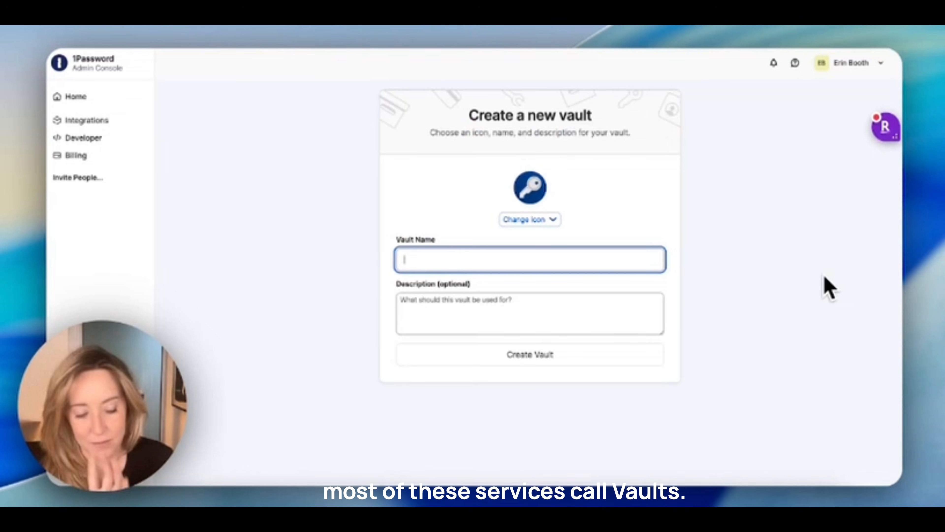
type("Client")
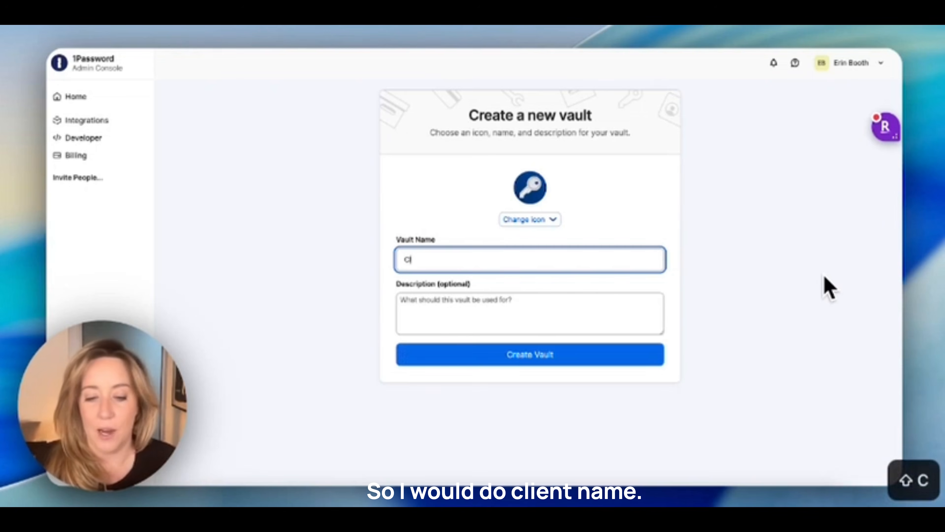
type(" Name 1")
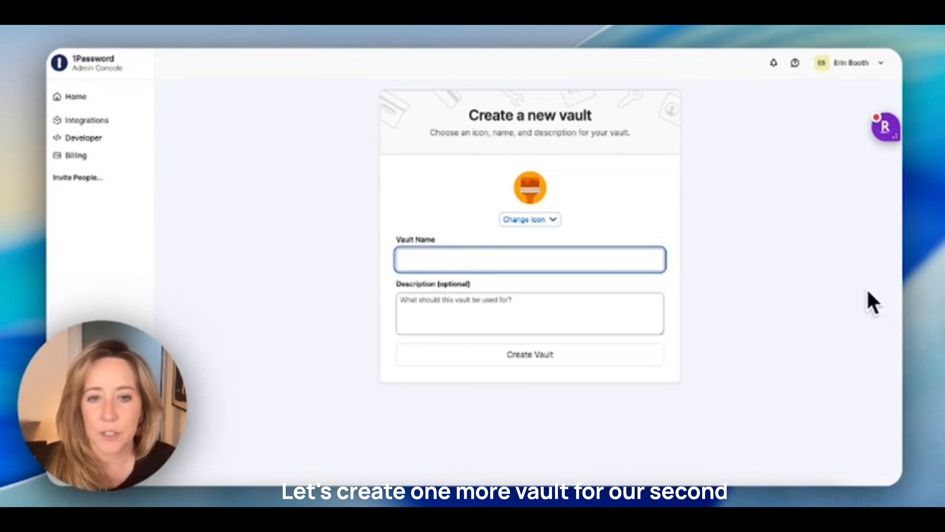
type("Client name 2")
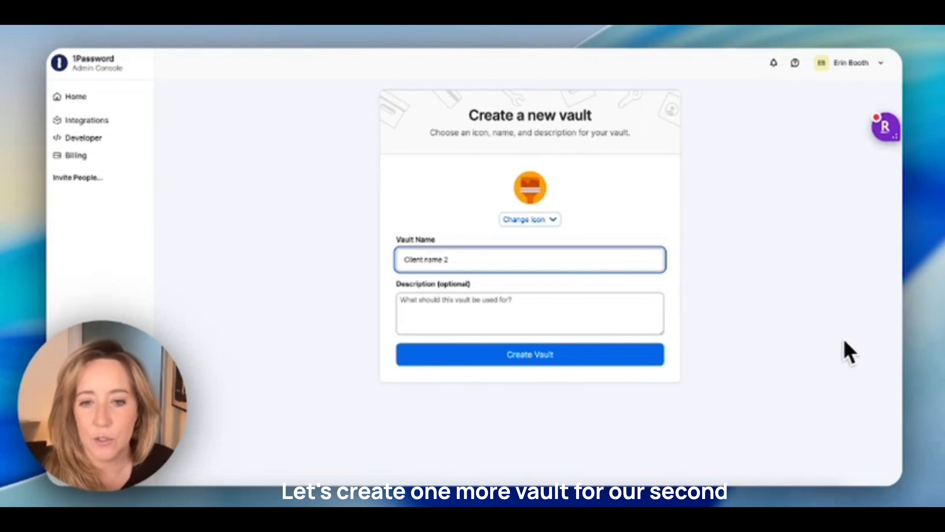
left_click(570, 359)
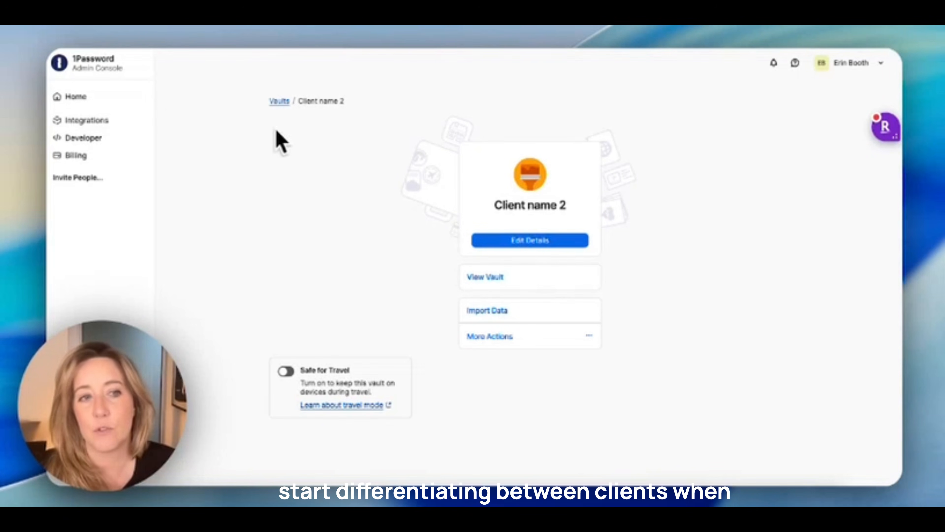
- Return to the Admin Console home to see both new empty client vaults beside Personal
left_click(63, 69)
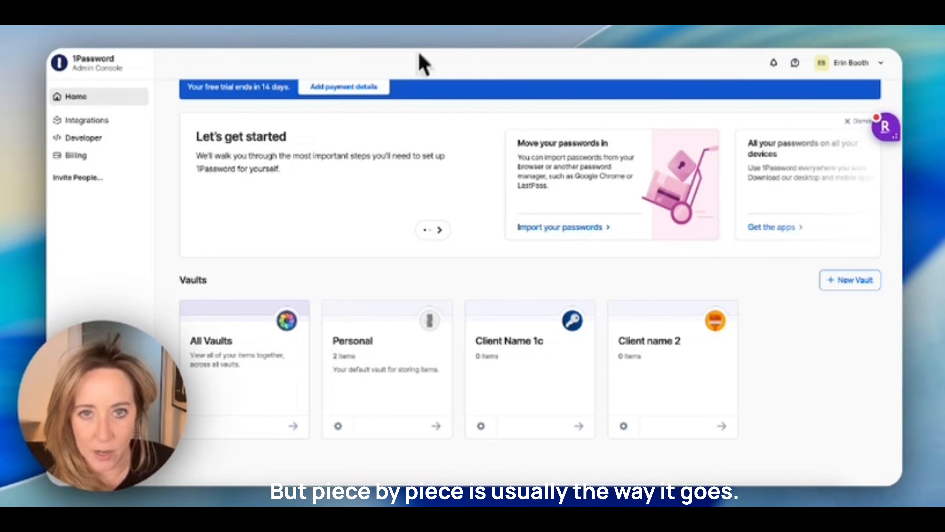
- In the Client Name 1c vault, start a new Login item
left_click(535, 387)
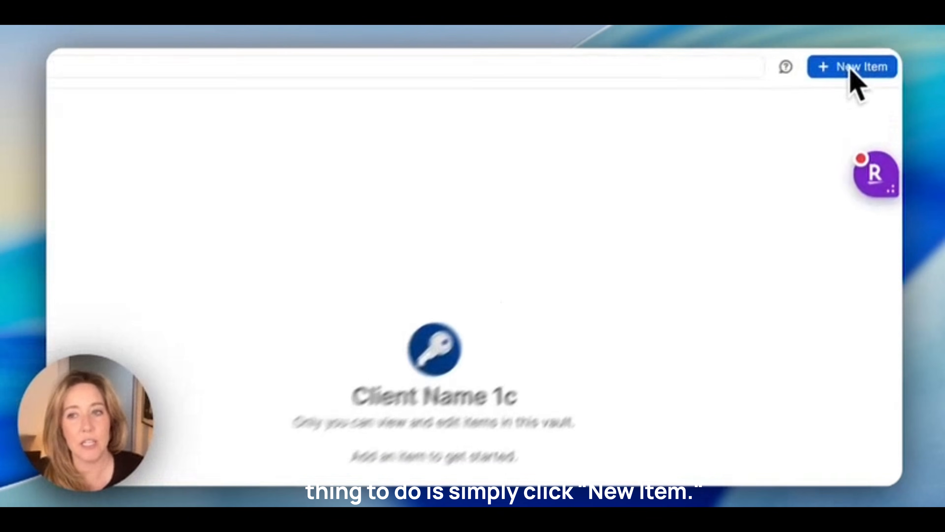
left_click(850, 69)
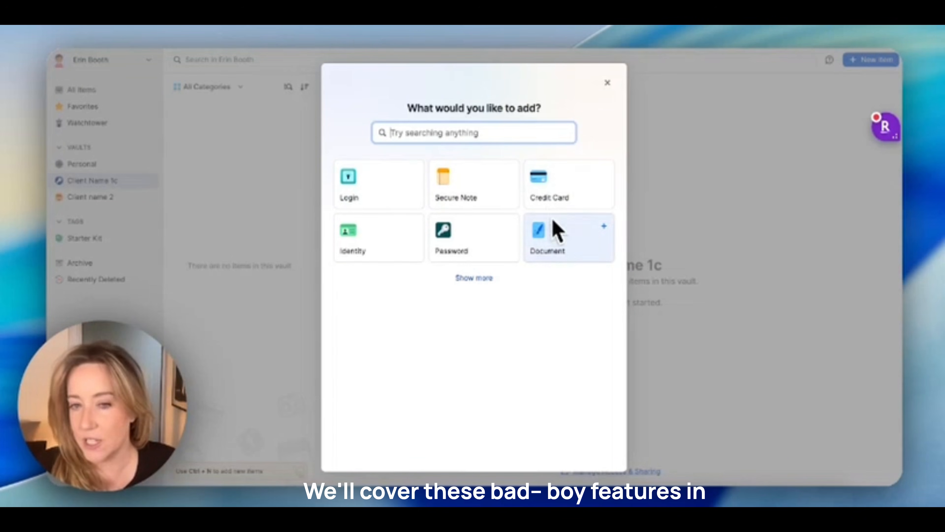
left_click(361, 197)
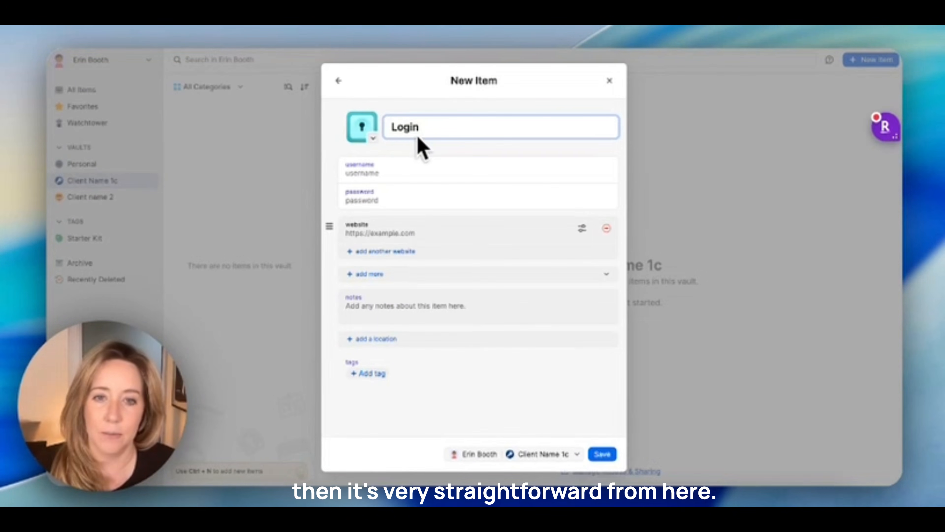
double_click(402, 133)
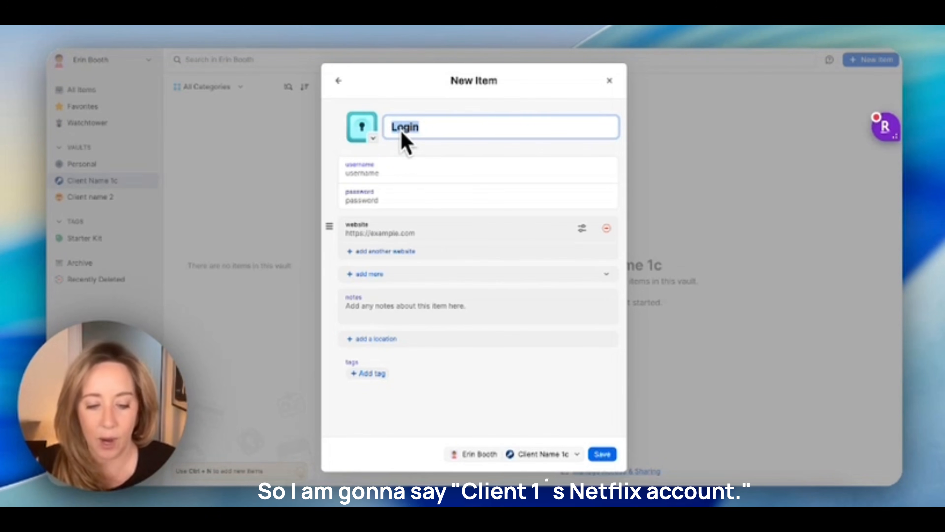
type("Client 1's")
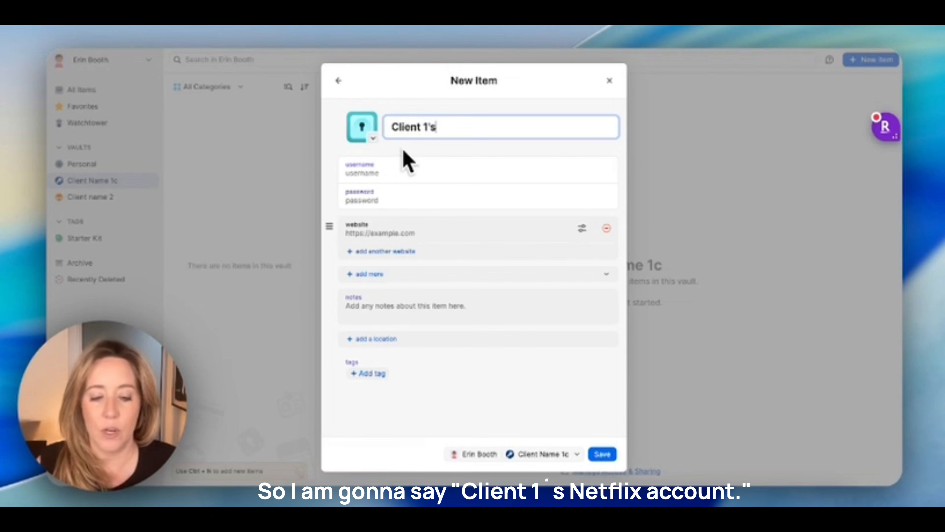
type(" Netflic")
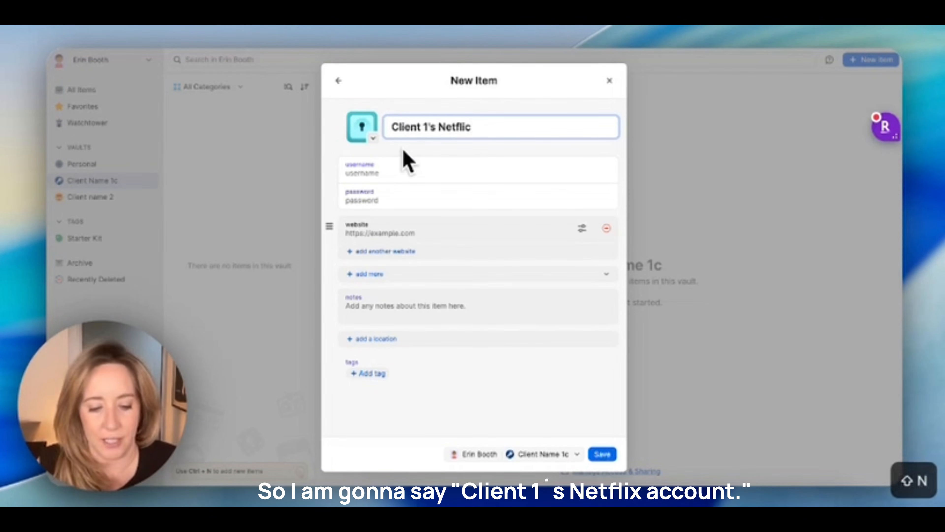
key("BackSpace")
type("x")
left_click(329, 165)
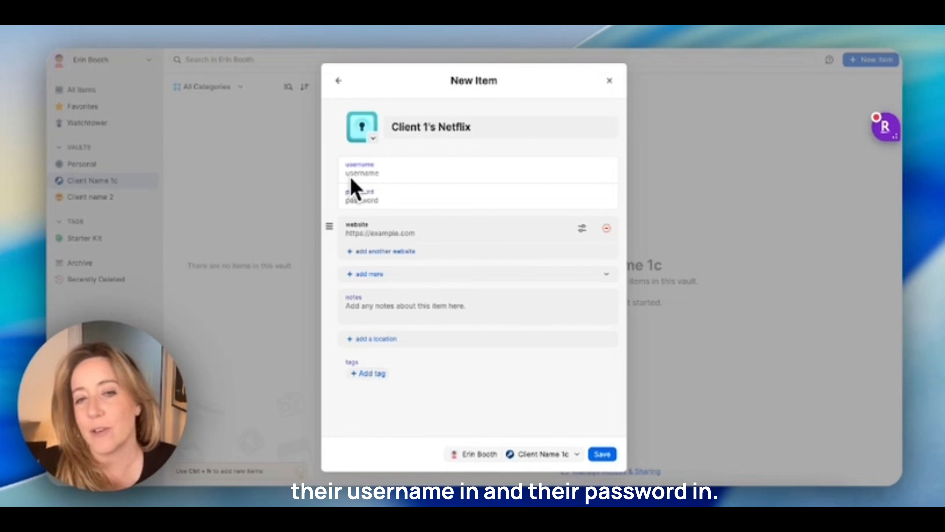
left_click(356, 219)
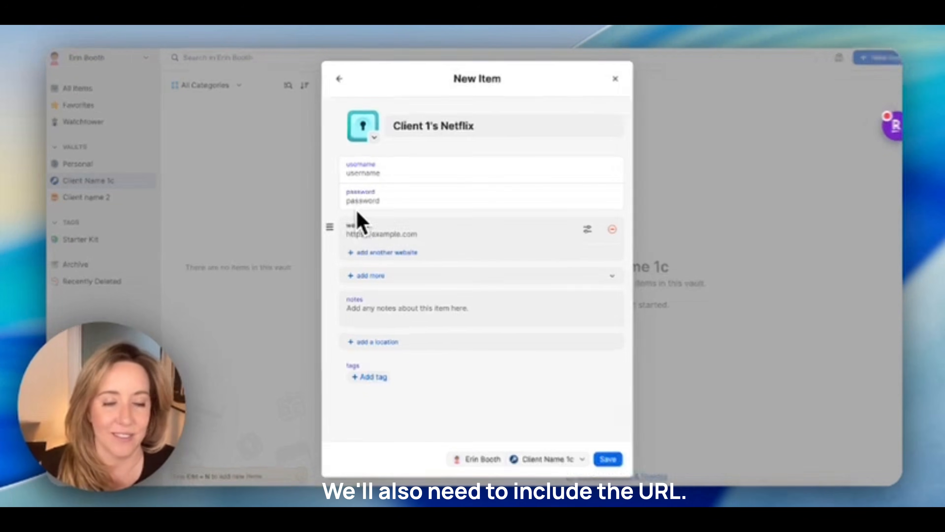
type("www.netflic")
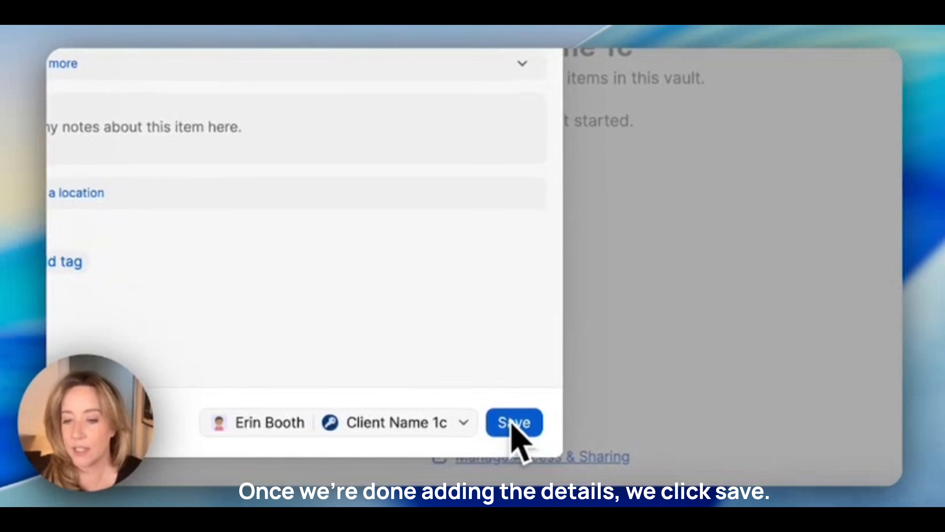
left_click(512, 423)
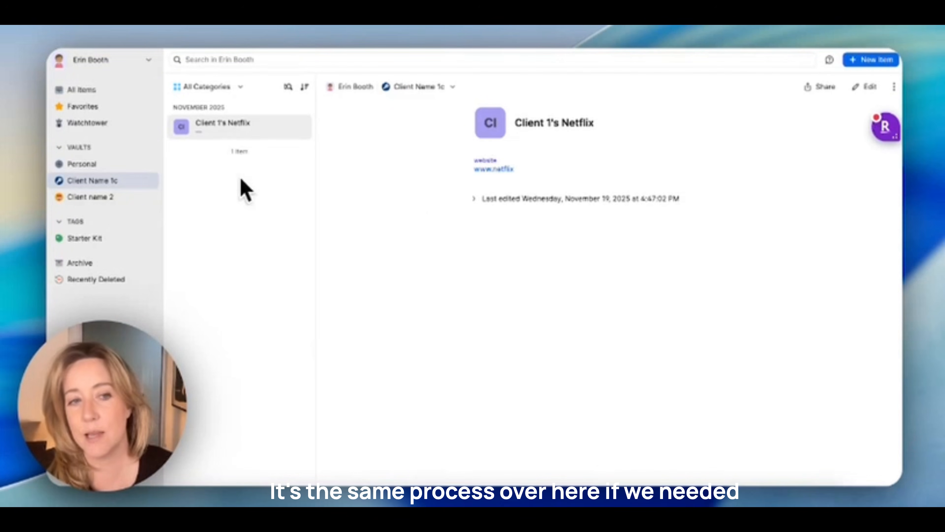
- In the Client name 2 vault, preview a new Identity form and discard it unsaved
left_click(75, 198)
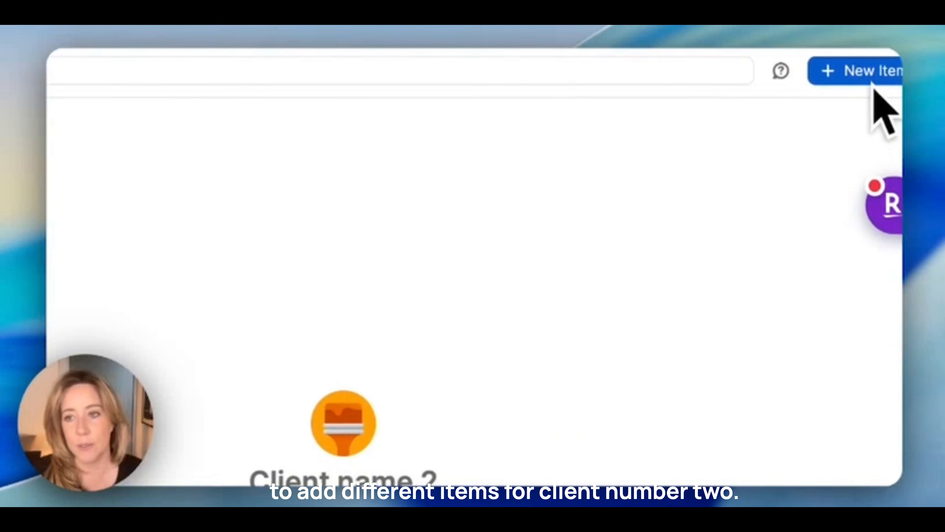
left_click(871, 82)
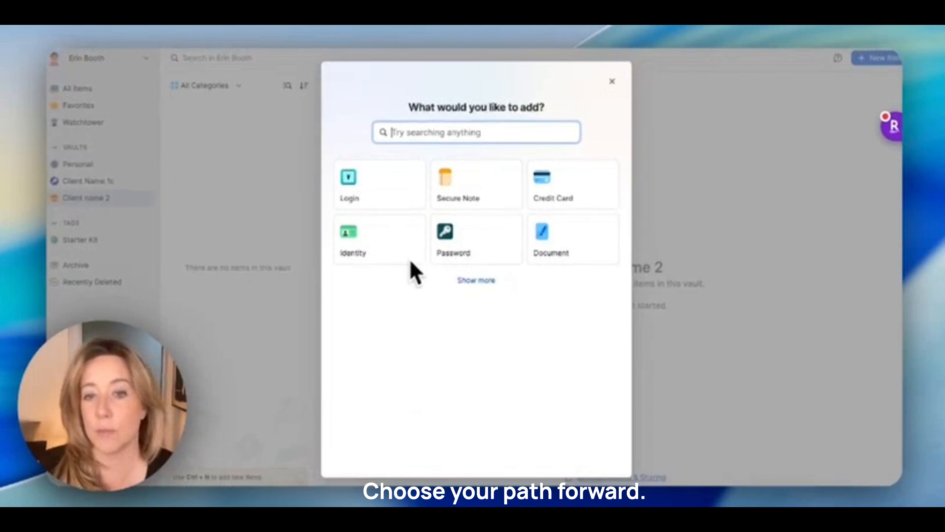
left_click(607, 88)
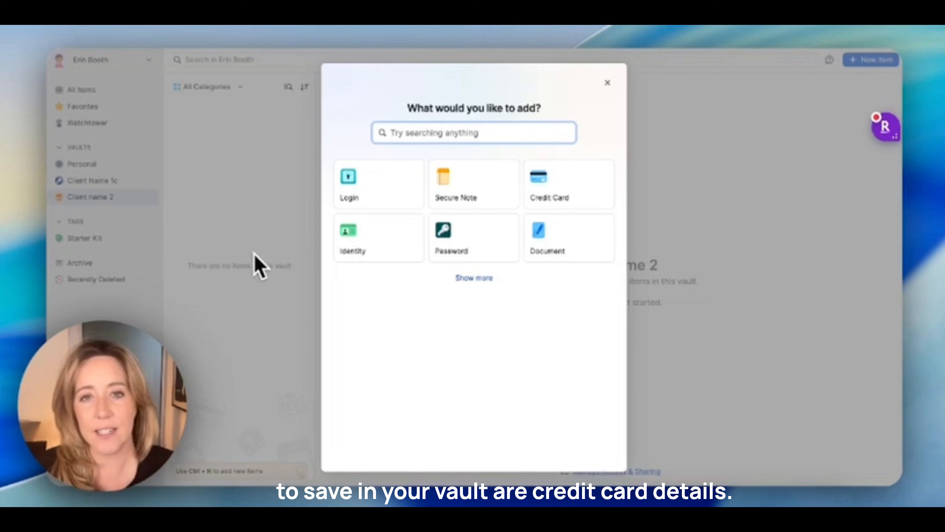
left_click(556, 200)
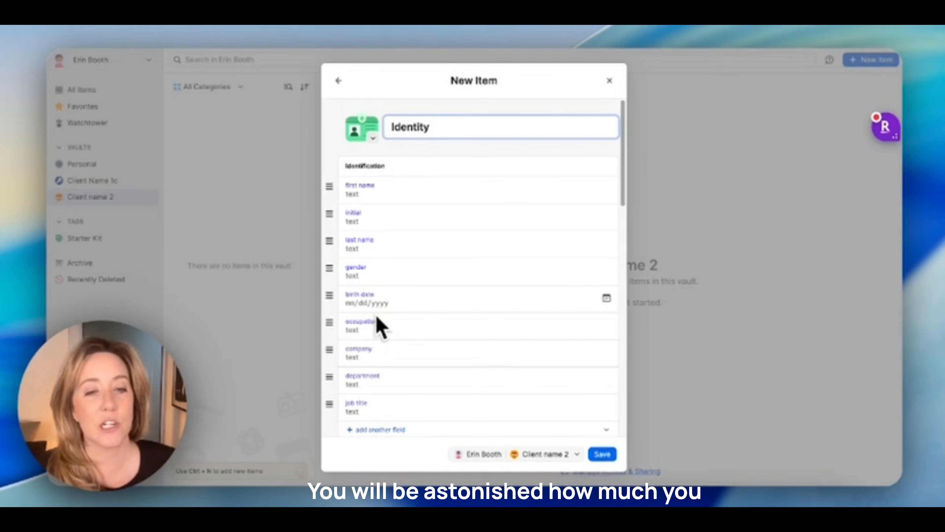
scroll(378, 317, "down", 1)
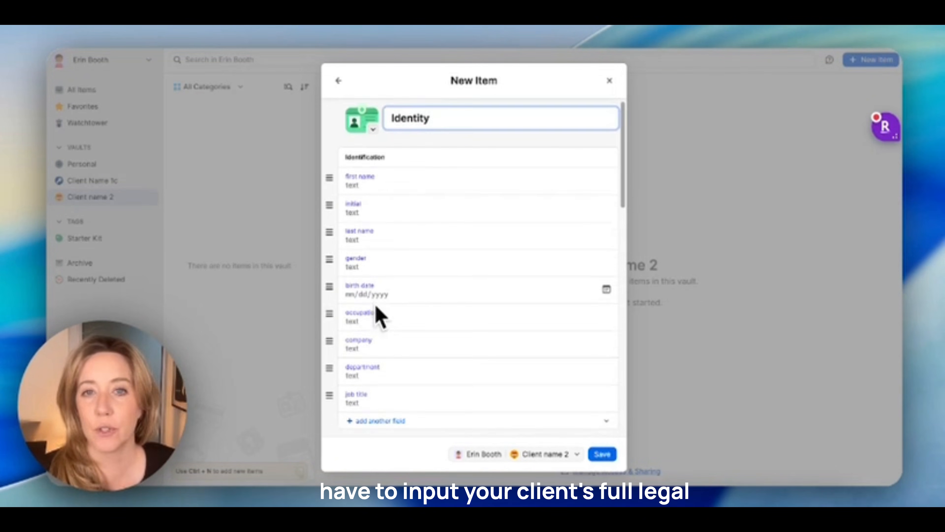
scroll(376, 307, "down", 2)
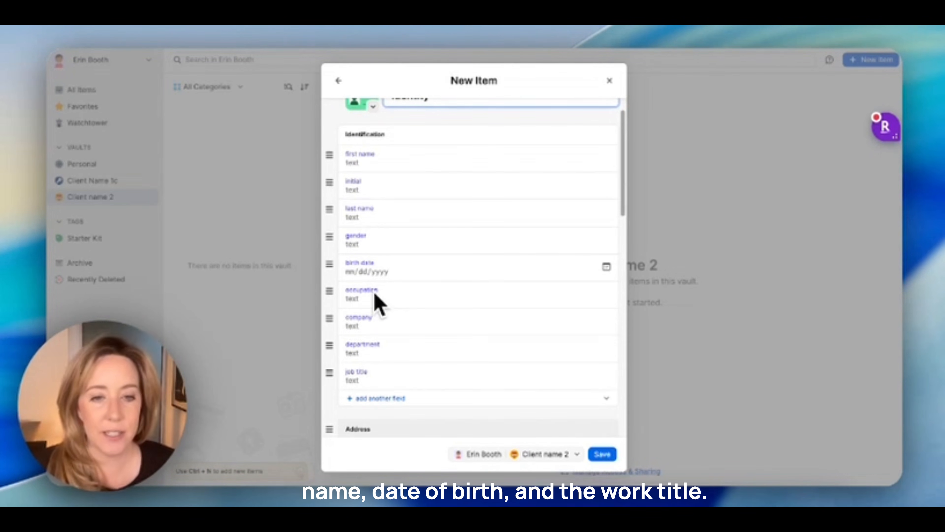
scroll(374, 294, "down", 10)
scroll(375, 285, "up", 5)
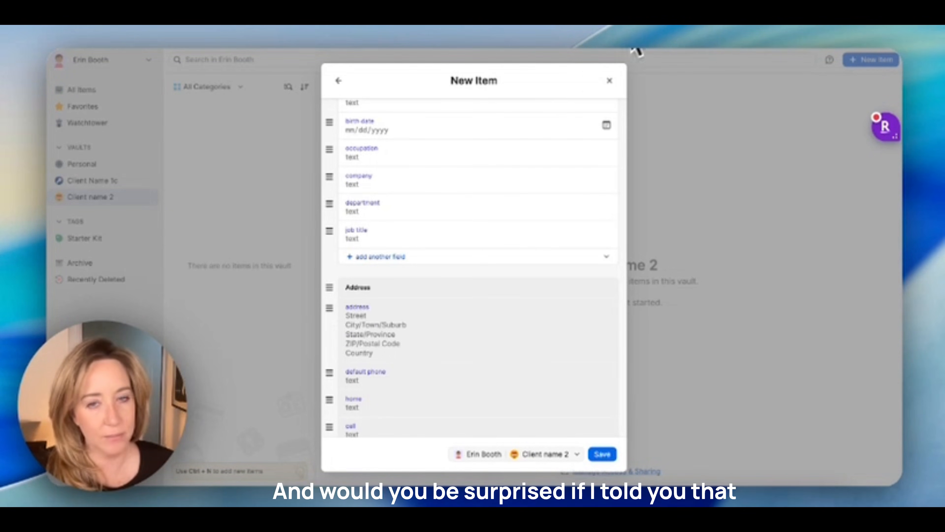
left_click(609, 80)
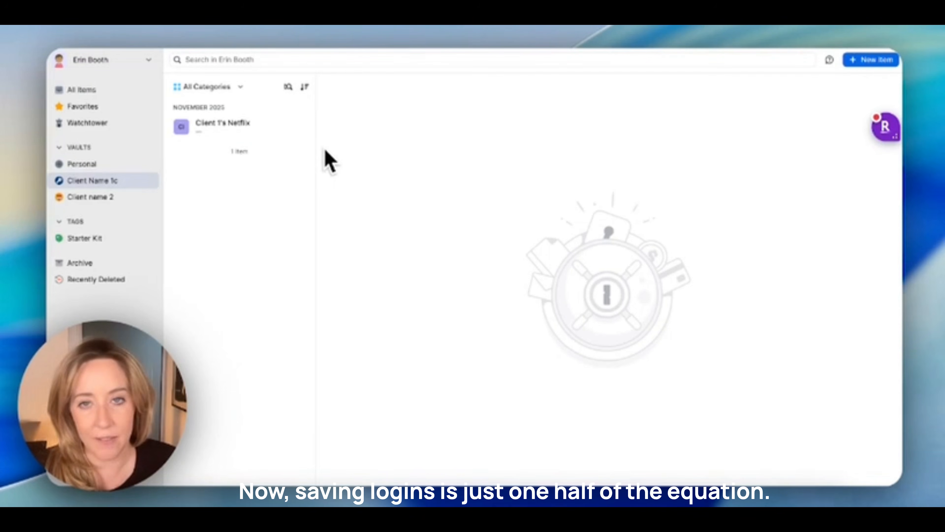
- Open the Client 1's Netflix login to view its website and last-edited time
left_click(237, 125)
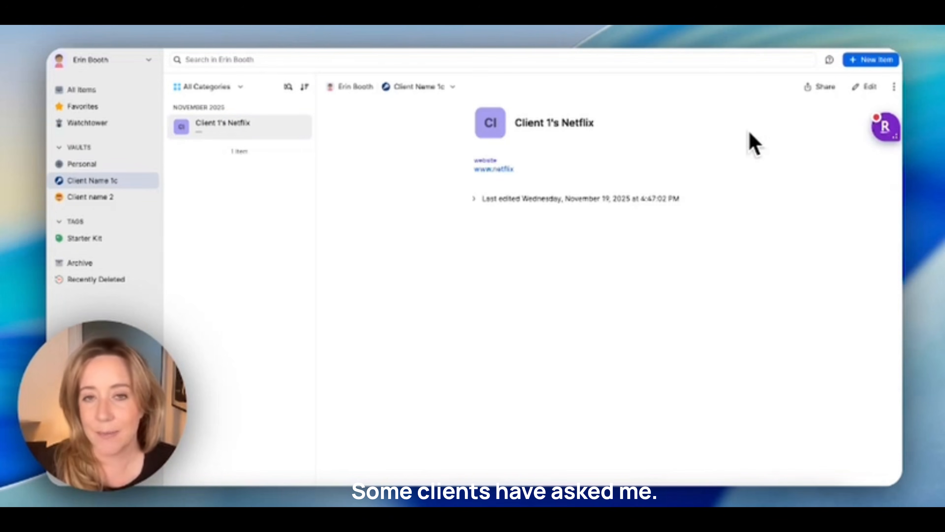